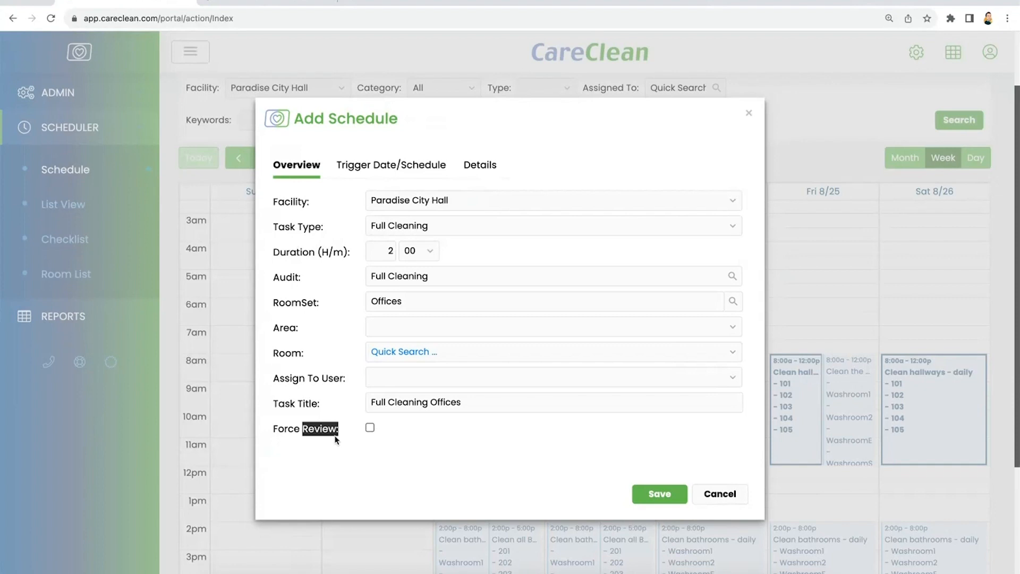
- Enable Force Review for the Full Cleaning Offices schedule and set it to trigger every Monday in all months
left_click(359, 469)
left_click(370, 428)
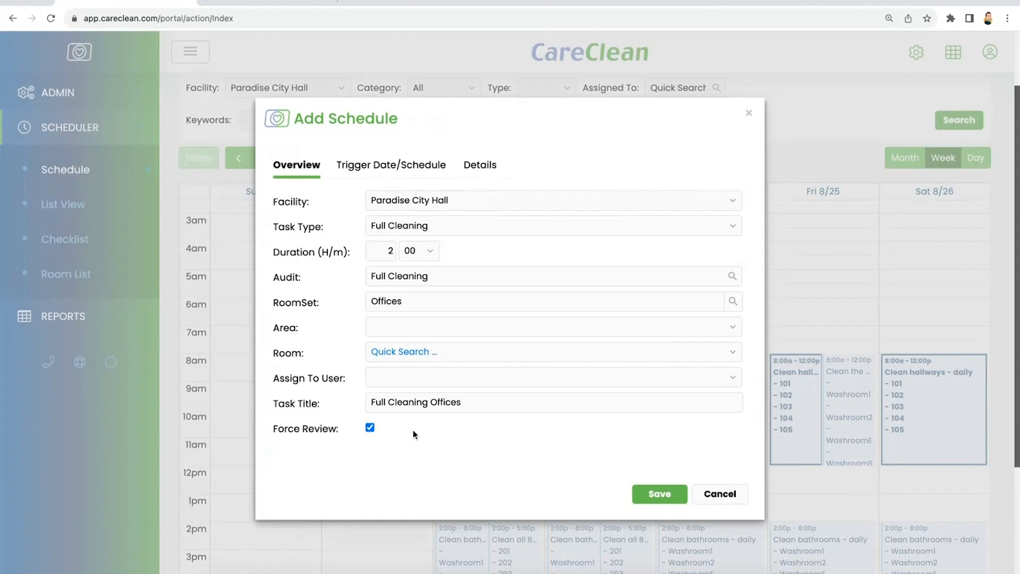
left_click(380, 165)
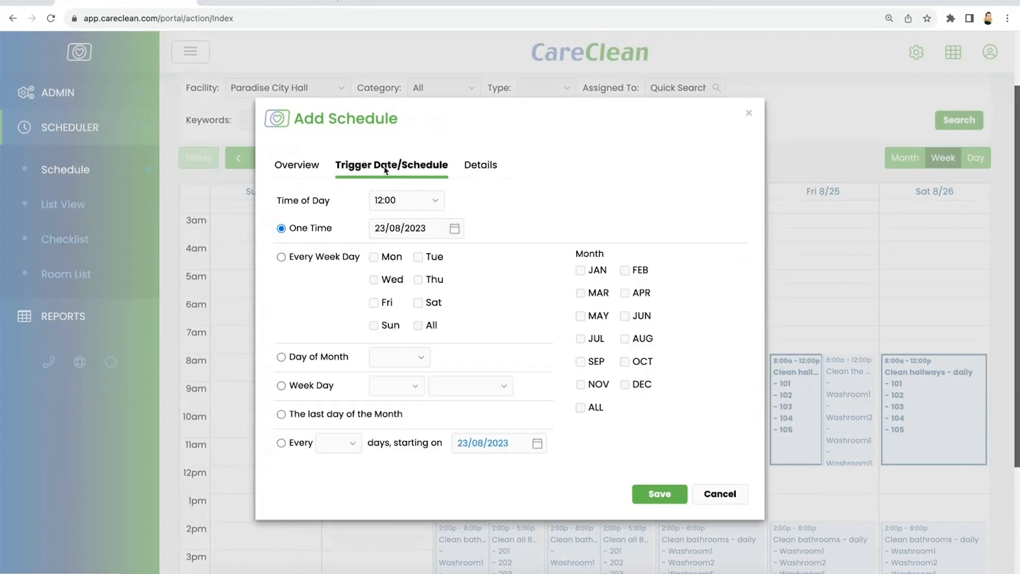
left_click(281, 257)
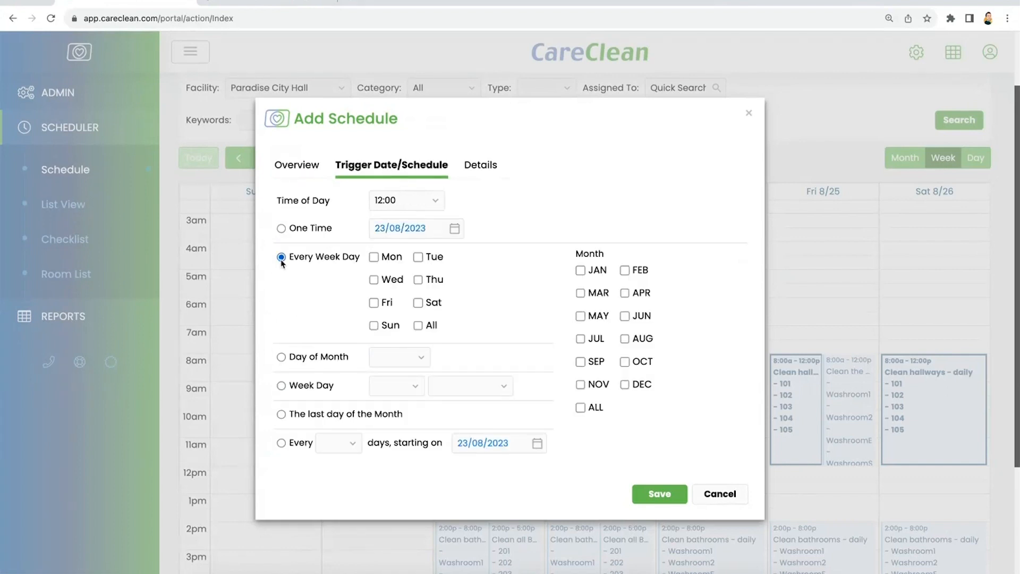
left_click(374, 258)
left_click(581, 407)
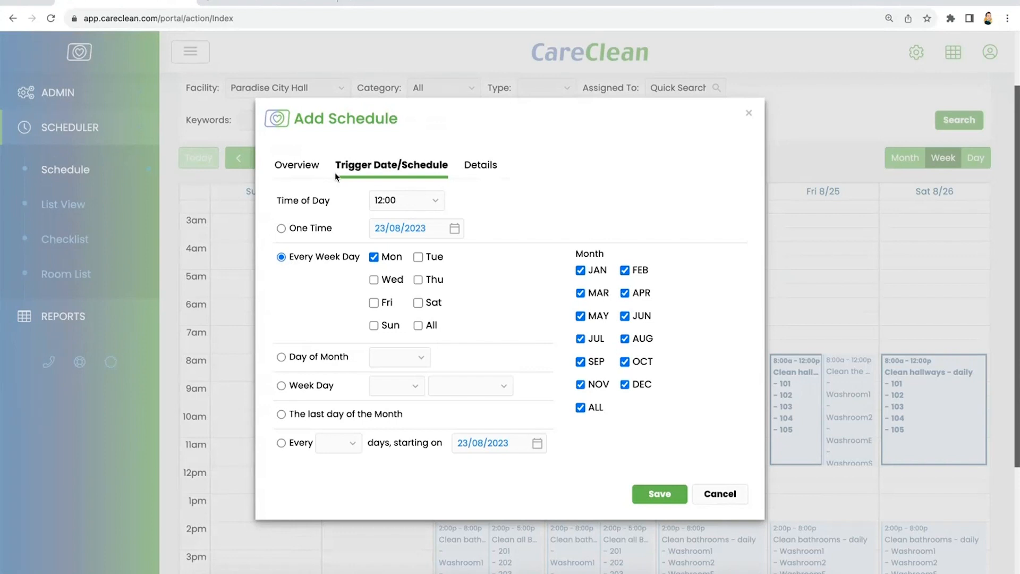
- Assign the Full Cleaning Offices schedule to the third listed user, and cancel the schedule without saving
left_click(309, 171)
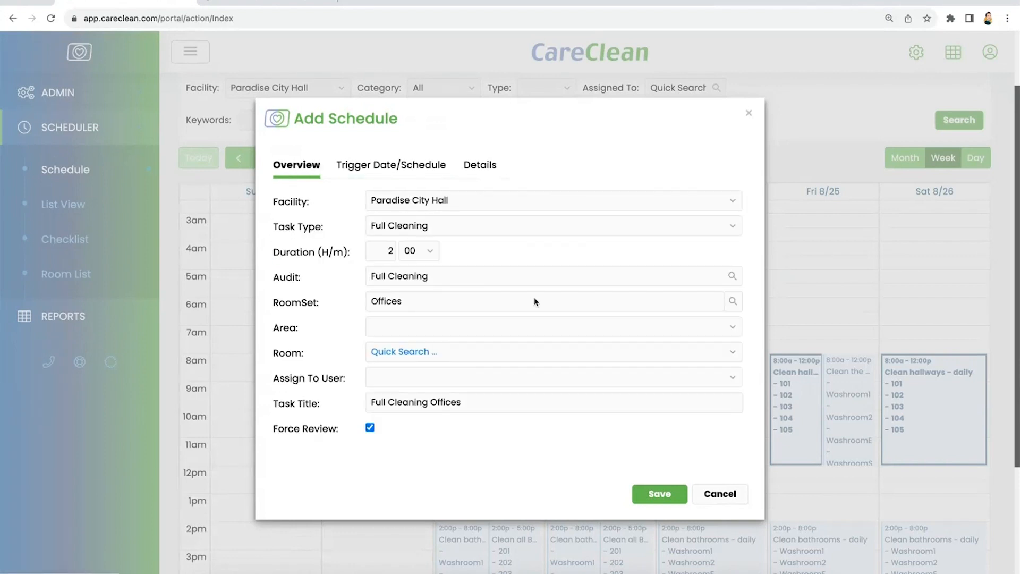
left_click(396, 377)
left_click(731, 378)
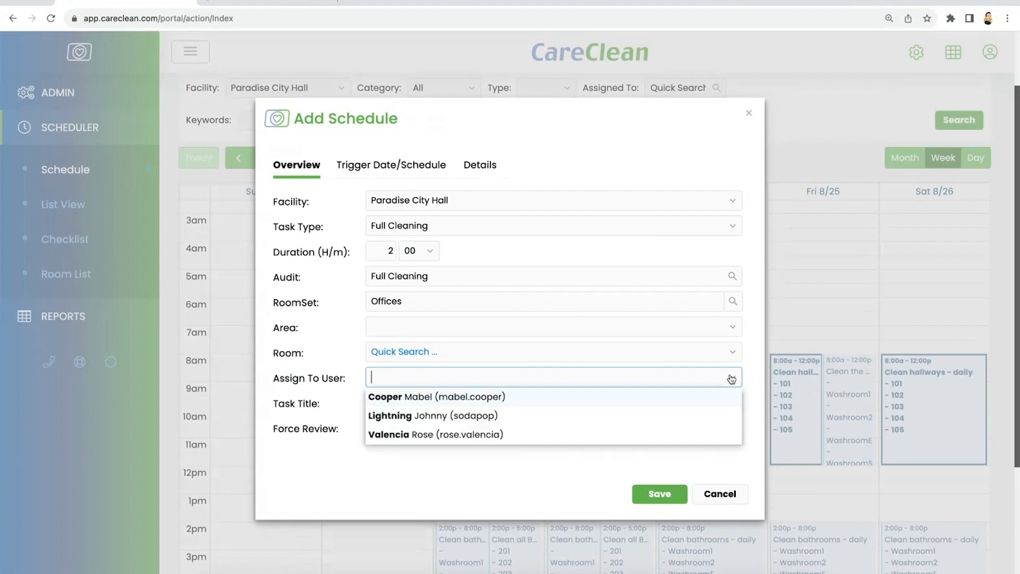
left_click(495, 433)
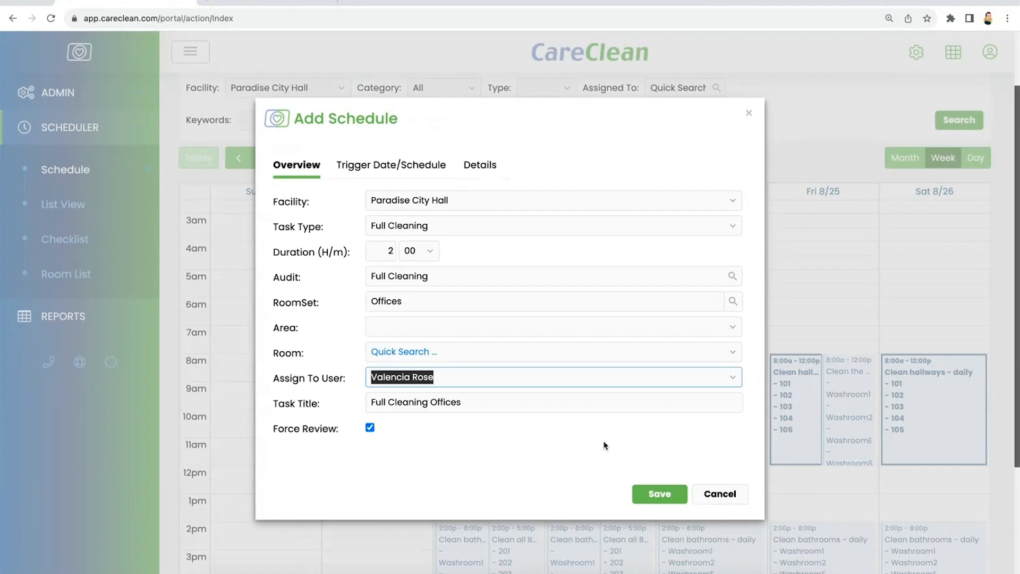
left_click(712, 502)
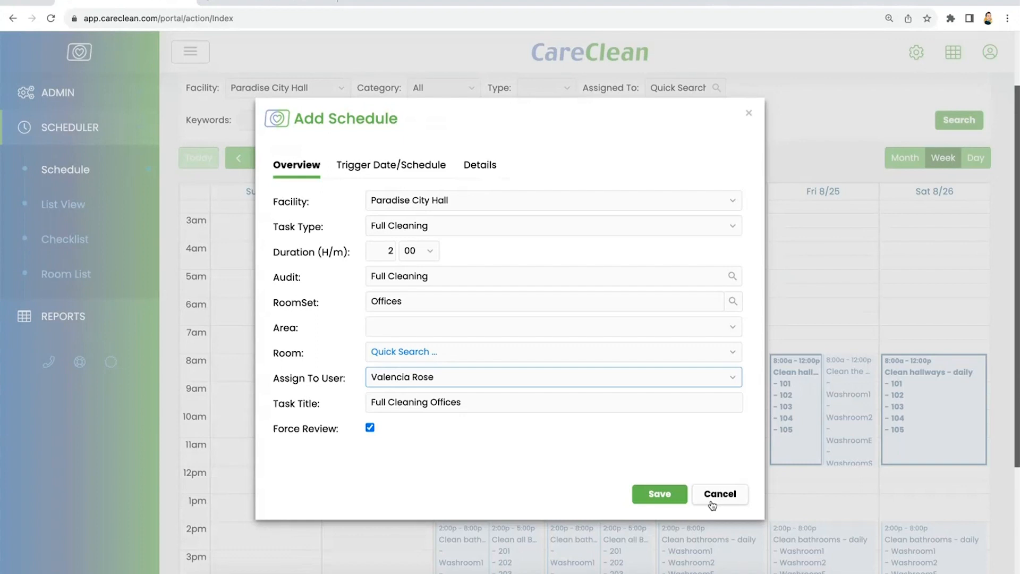
left_click(712, 503)
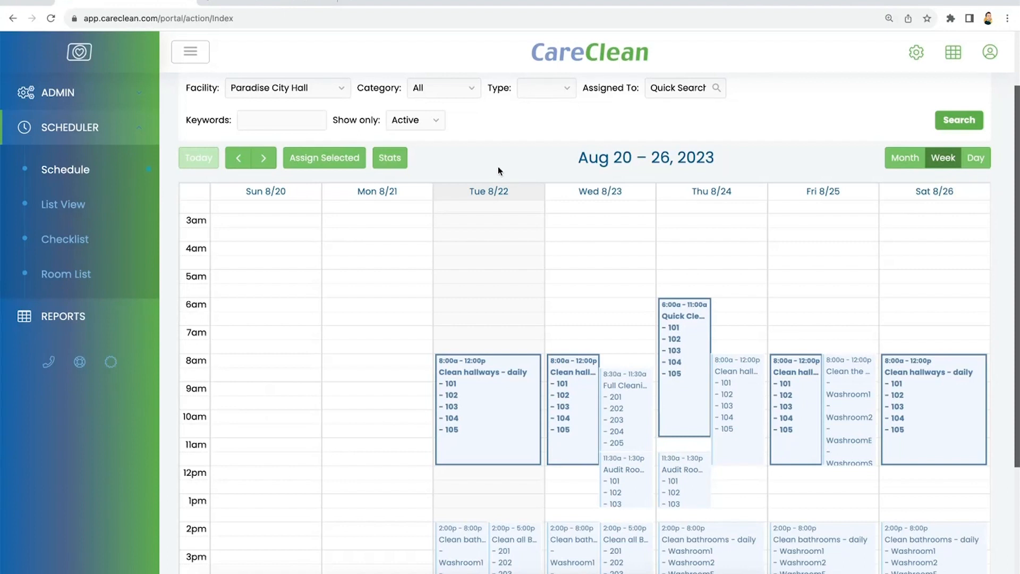
- Open the Status task list and examine the stage of each room's cleaning task
scroll(499, 166, "up", 2)
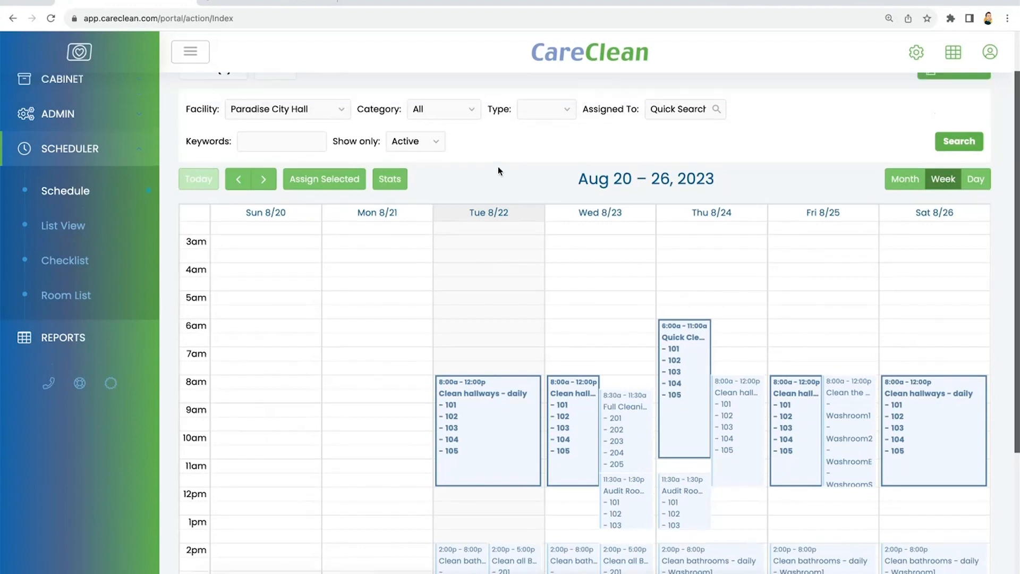
scroll(498, 167, "up", 1)
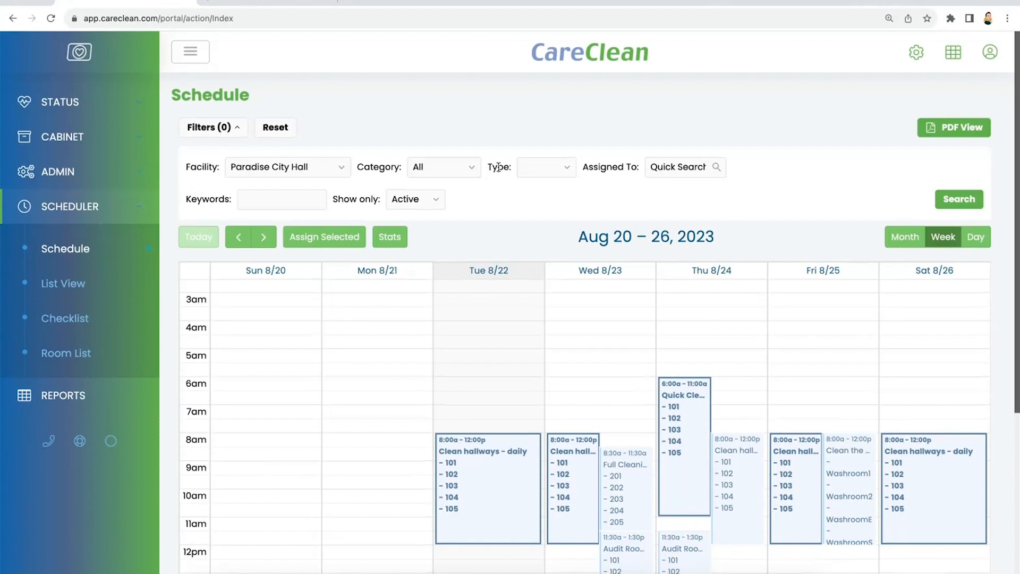
left_click(69, 102)
left_click(57, 142)
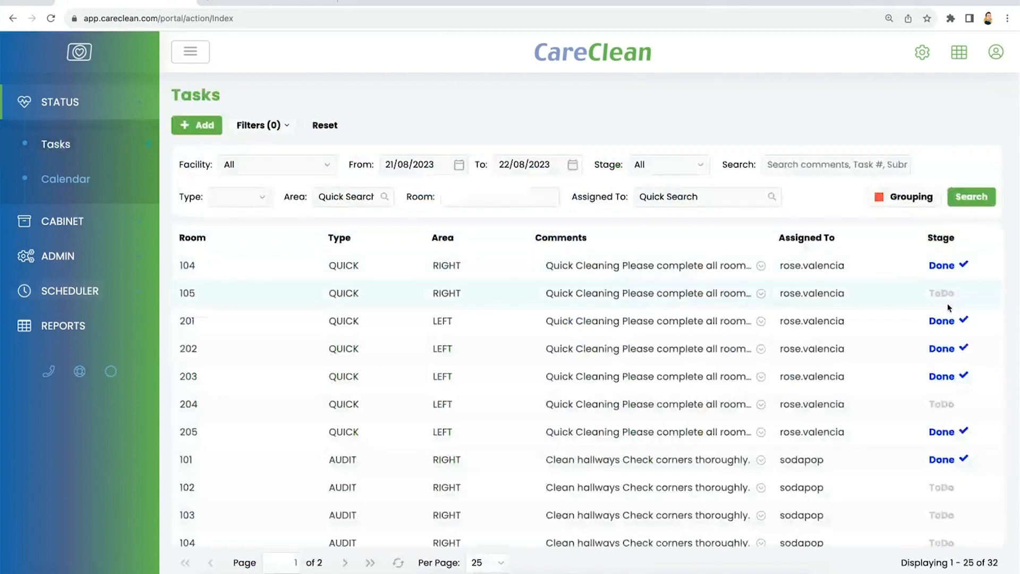
scroll(948, 308, "down", 3)
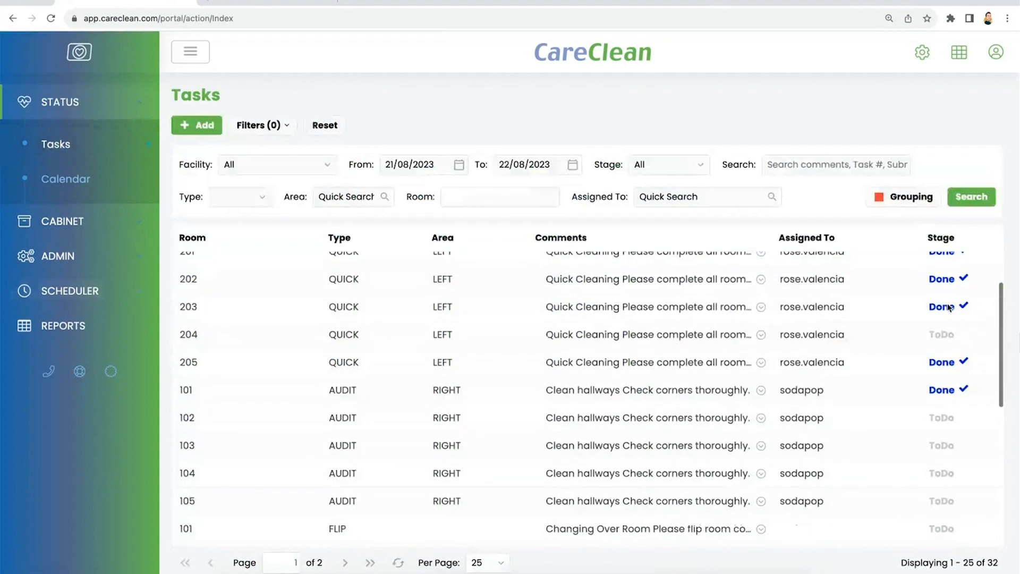
scroll(948, 307, "up", 3)
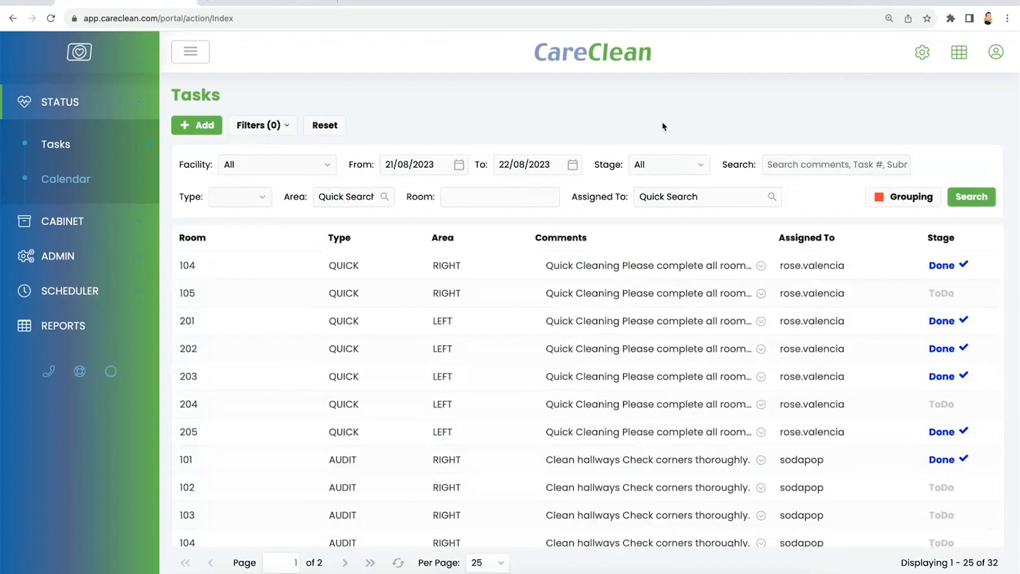
- Check the available stage filter options and filter the tasks by the user assigned to the Quick Cleaning rooms
left_click(701, 166)
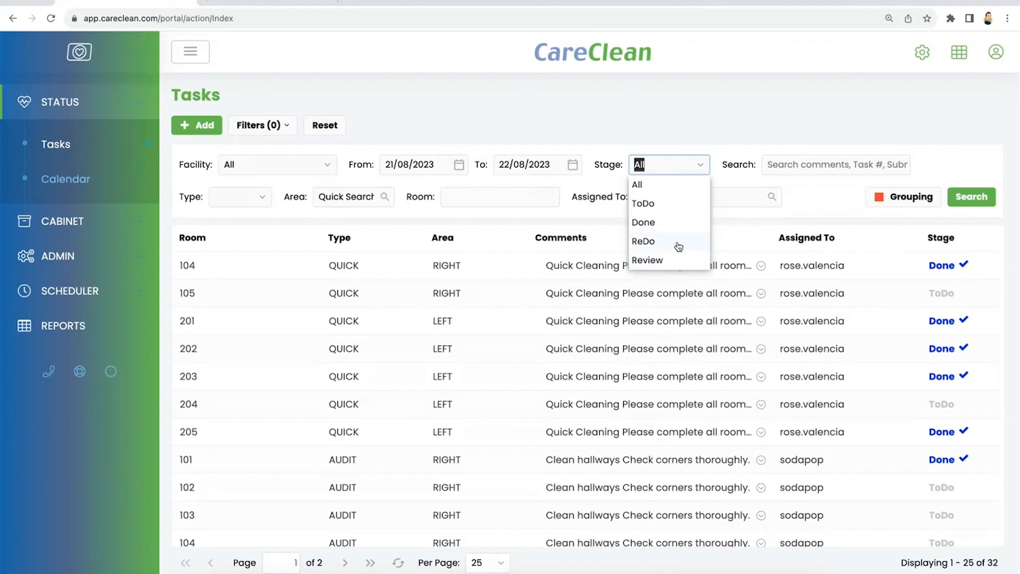
left_click(651, 79)
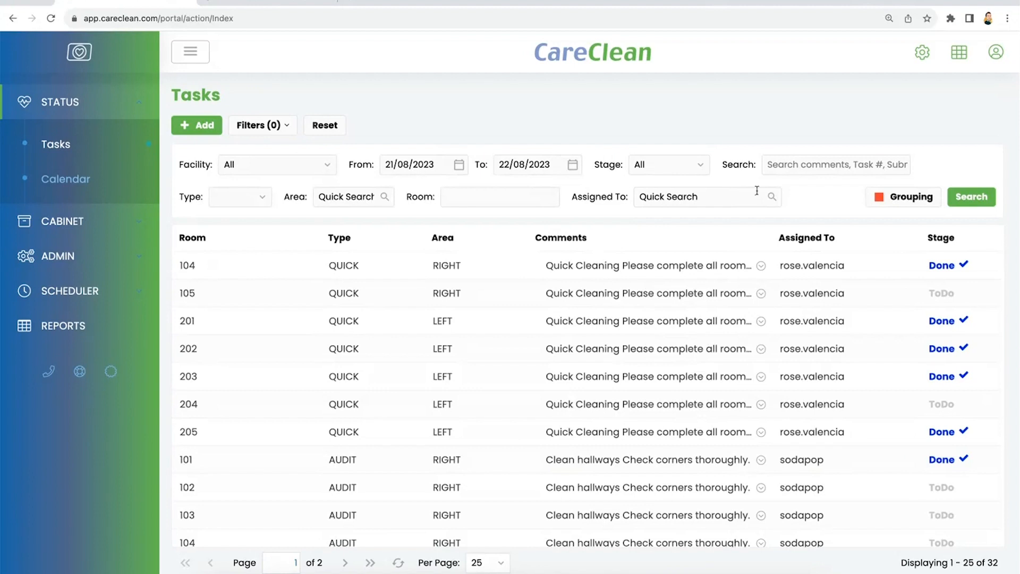
left_click(772, 196)
left_click(698, 253)
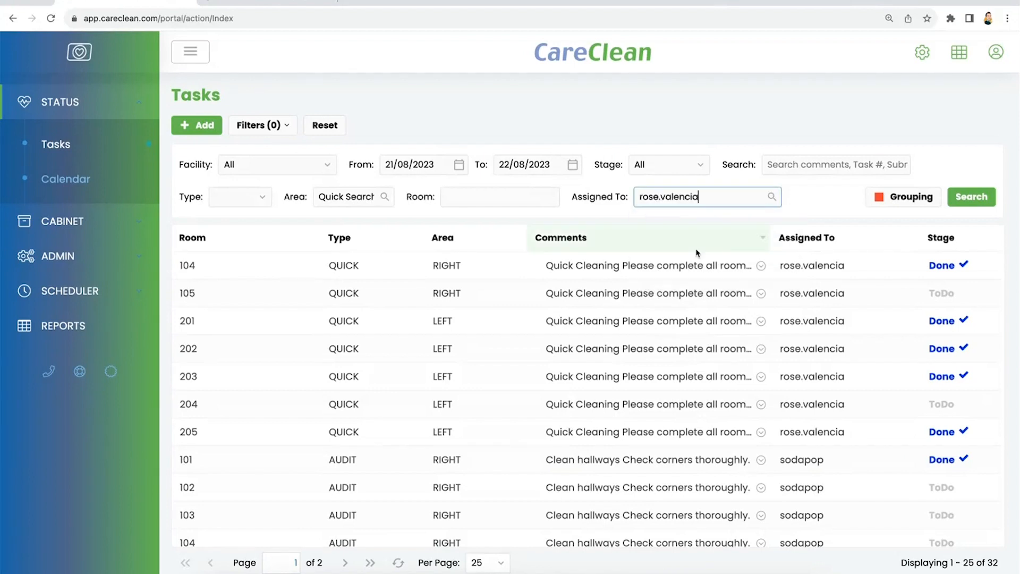
left_click(963, 198)
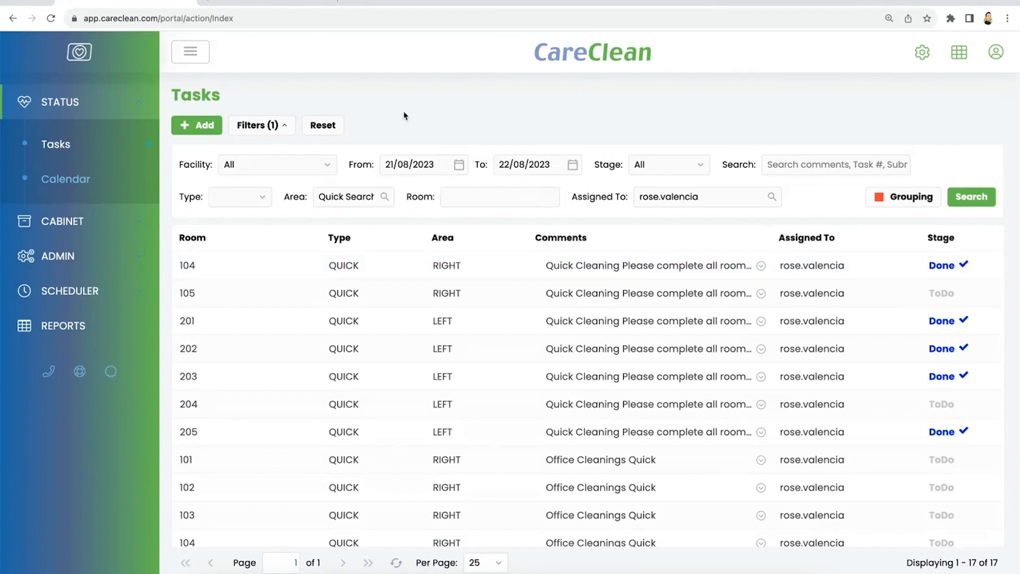
- Open the Status calendar for Paradise City Hall and hide the future tasks from the week view
left_click(85, 190)
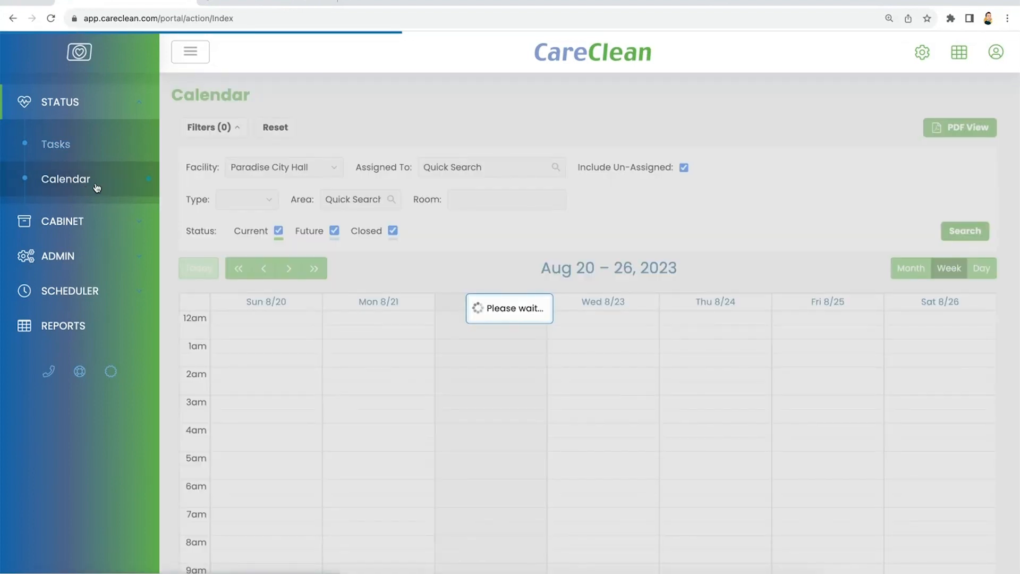
scroll(464, 199, "down", 3)
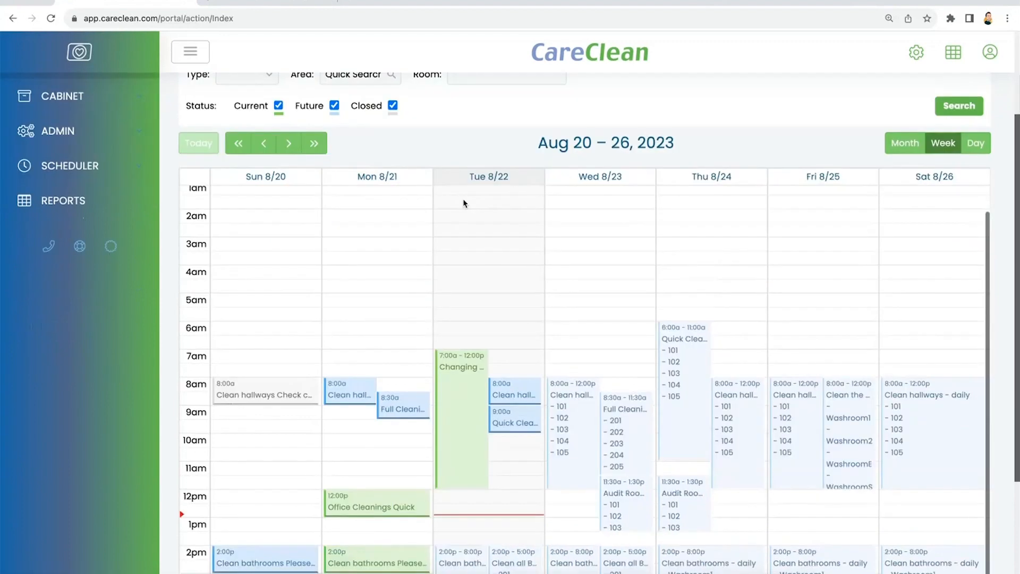
scroll(463, 203, "down", 2)
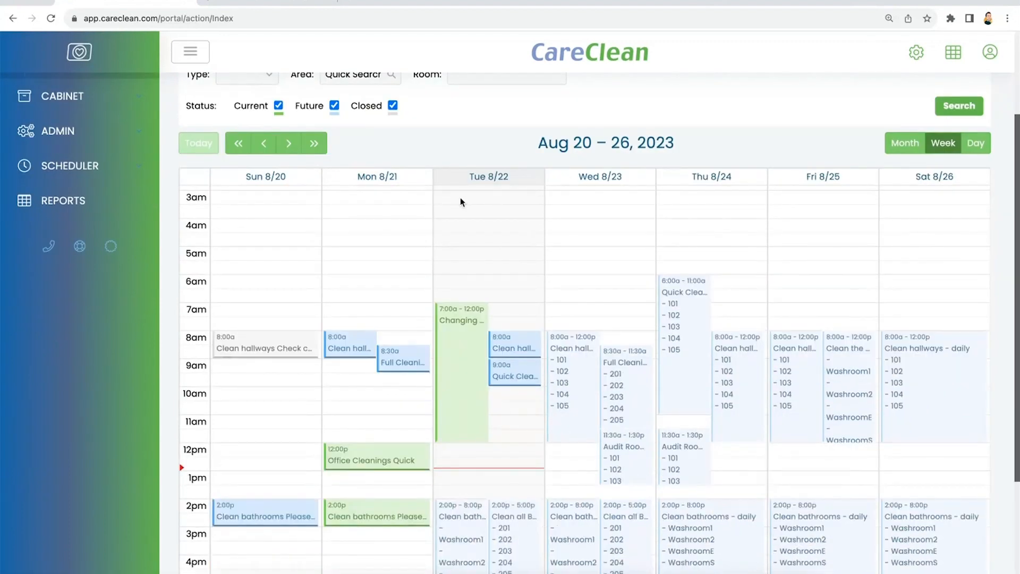
left_click(334, 106)
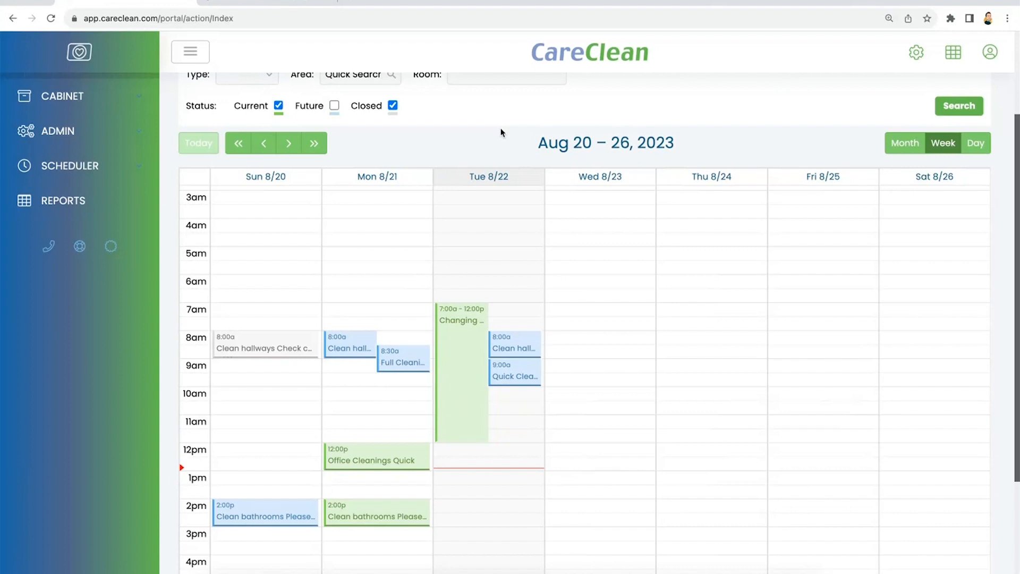
- Examine the current and closed tasks in the week calendar, including the rooms of the Sunday and Monday hallway cleanings
scroll(501, 133, "up", 1)
scroll(501, 132, "down", 2)
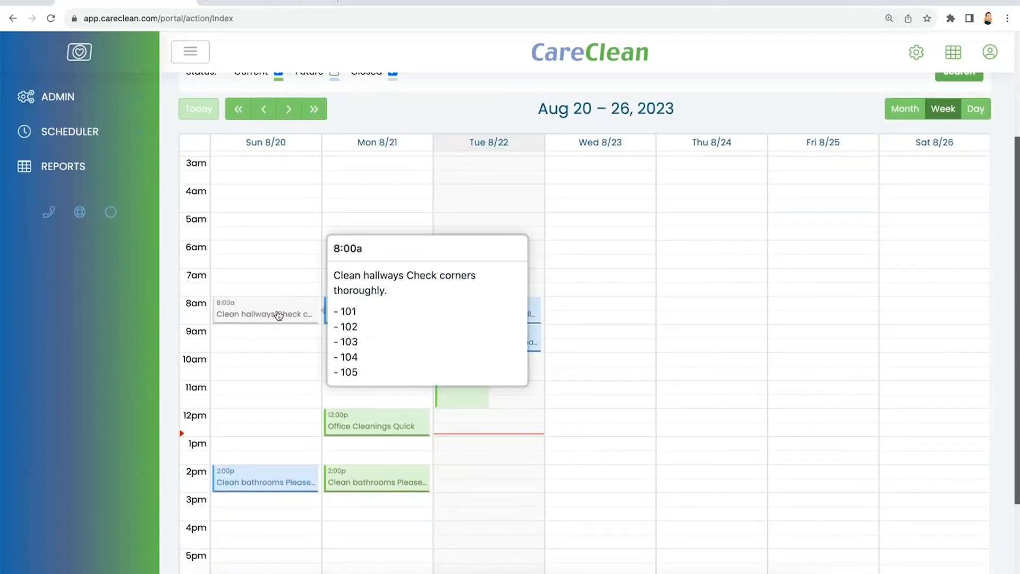
mouse_move(268, 305)
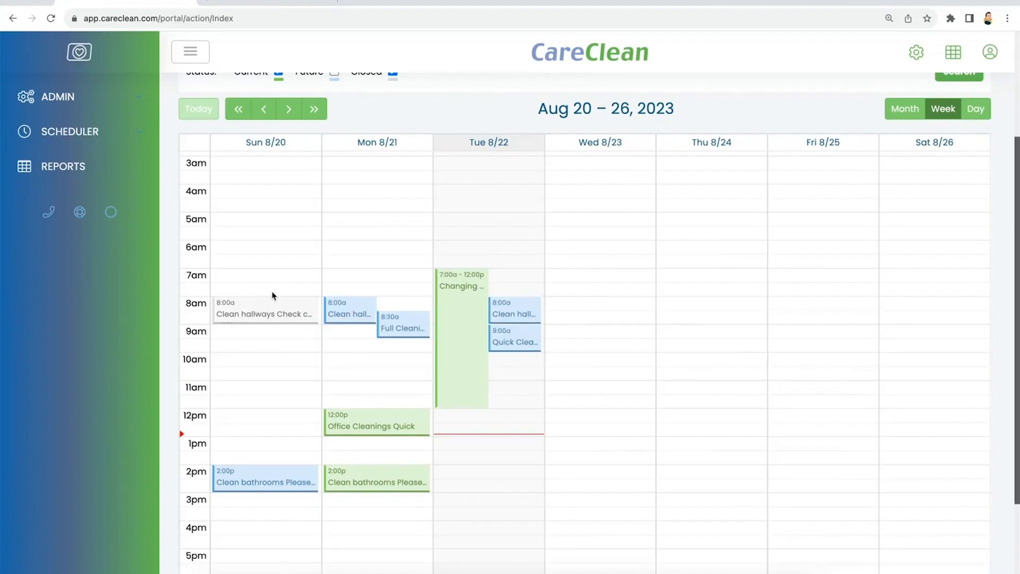
mouse_move(348, 318)
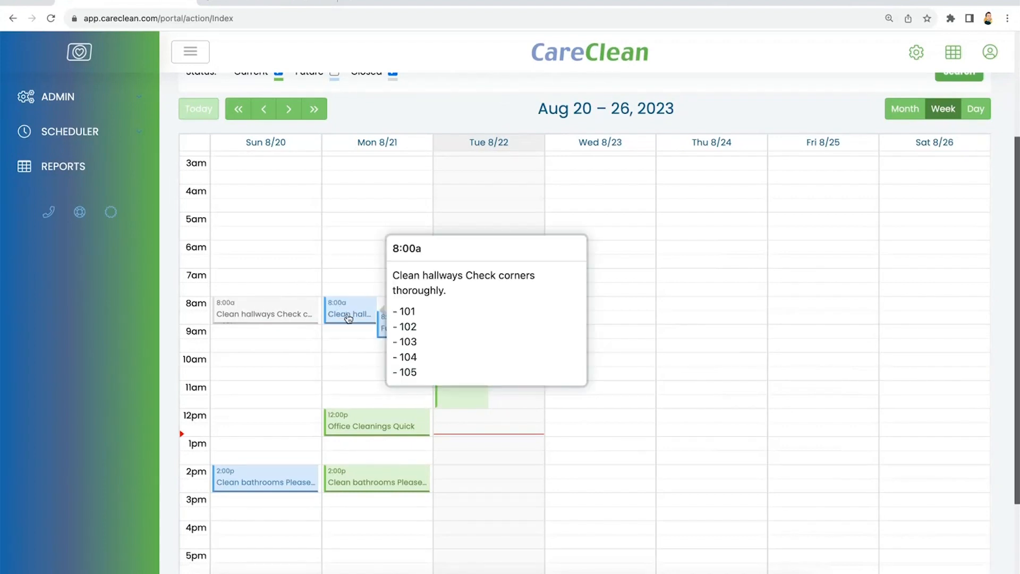
mouse_move(473, 295)
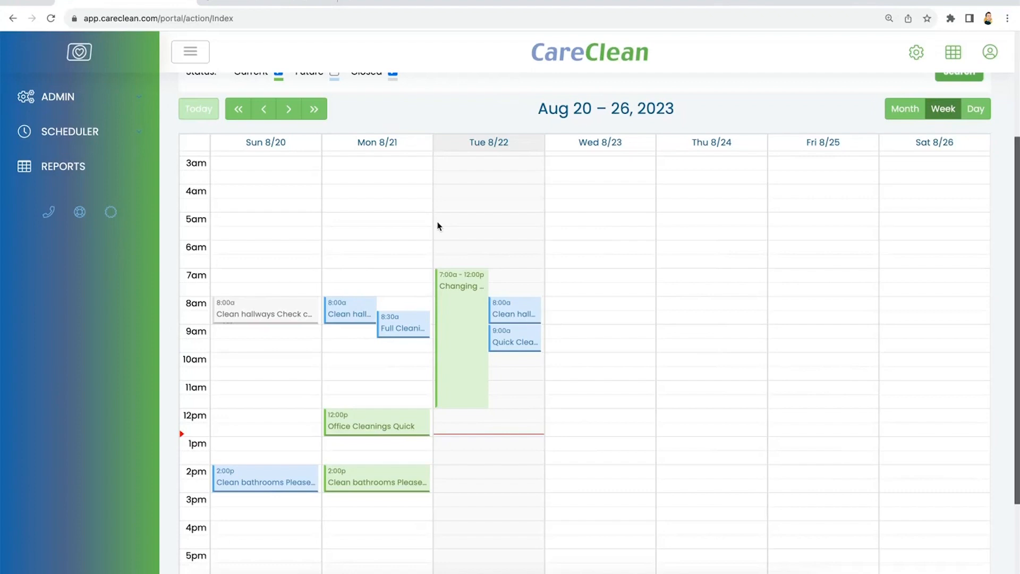
scroll(437, 226, "up", 3)
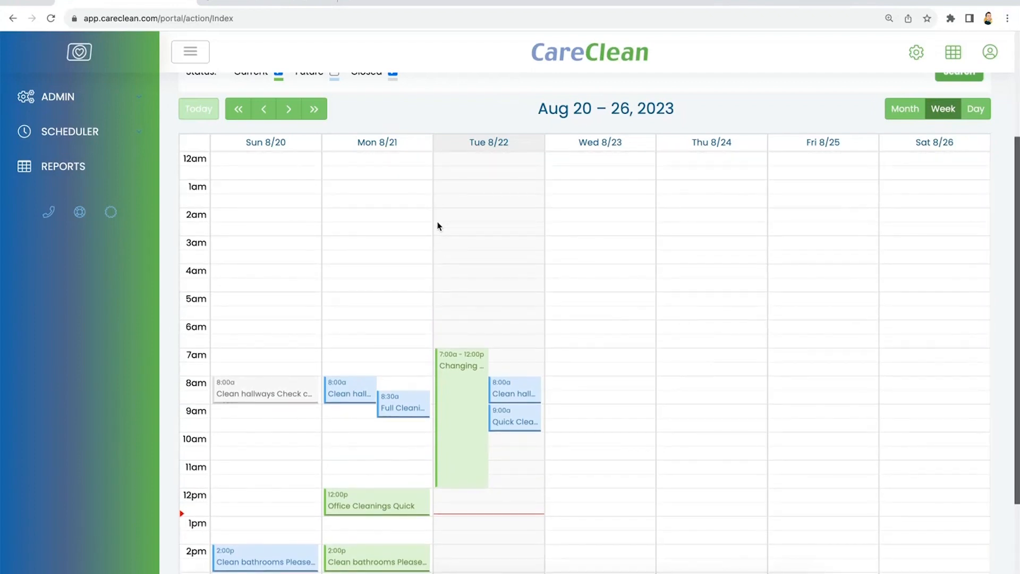
scroll(437, 226, "up", 3)
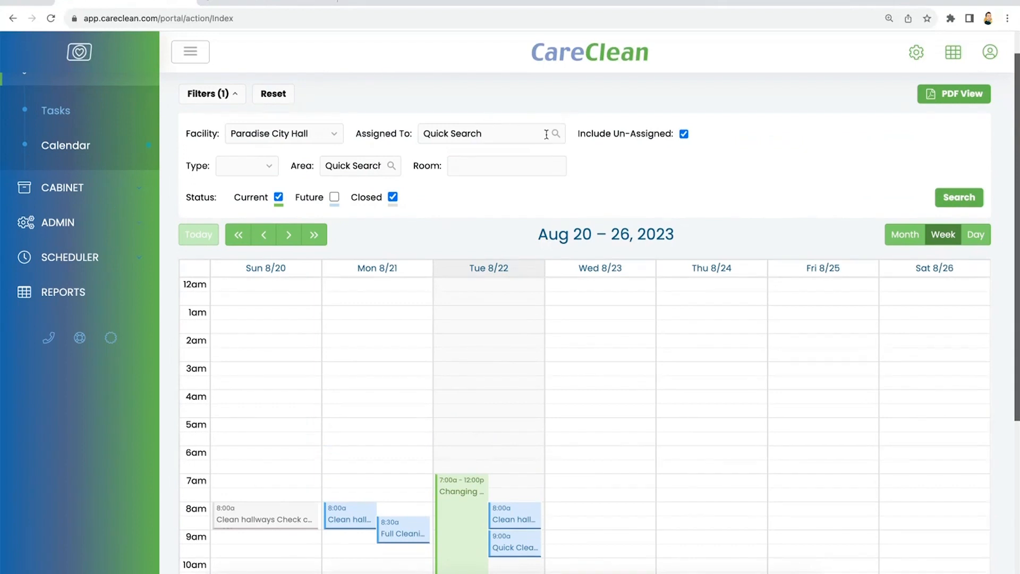
- Return to the filtered task list, open the Quick Cleaning task of room 105 and mark that room as done
left_click(88, 125)
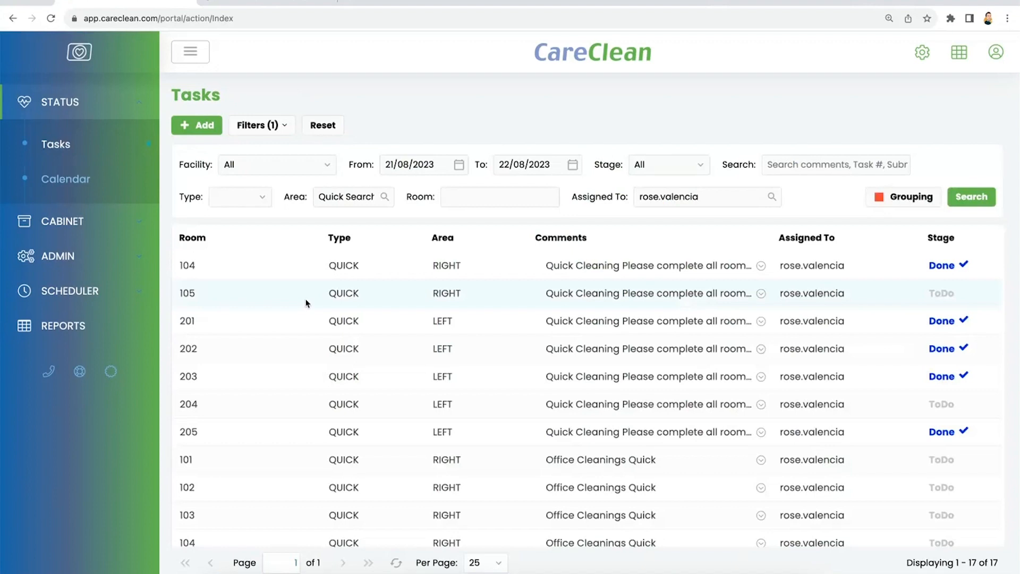
left_click(305, 303)
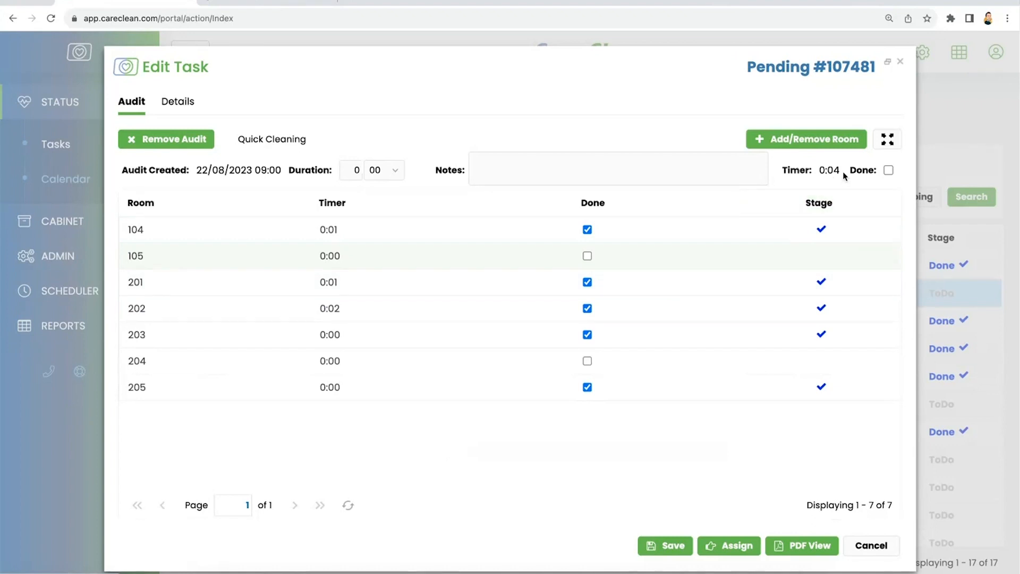
left_click_drag(838, 170, 821, 169)
left_click(576, 90)
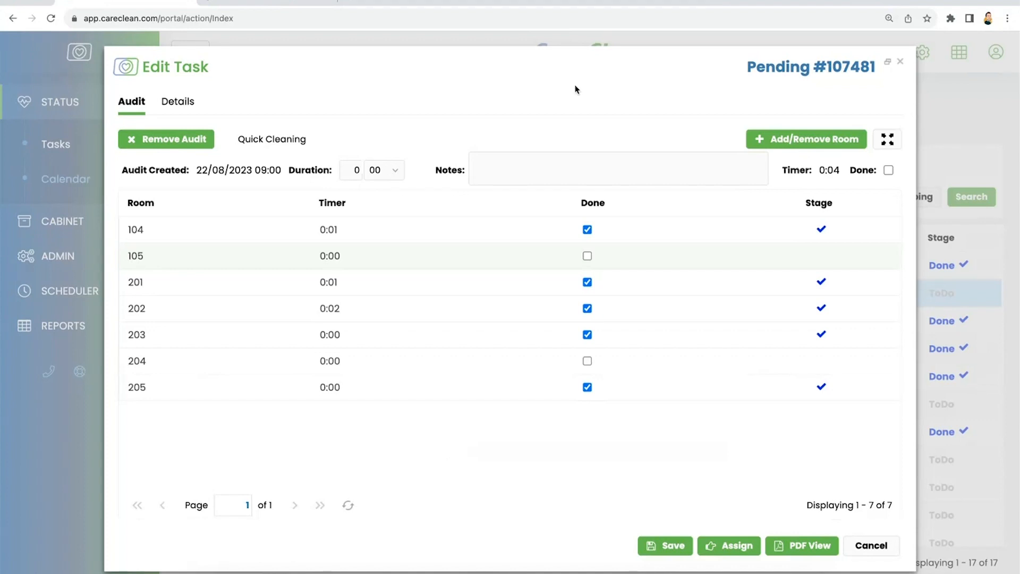
left_click(587, 257)
left_click_drag(637, 63, 591, 57)
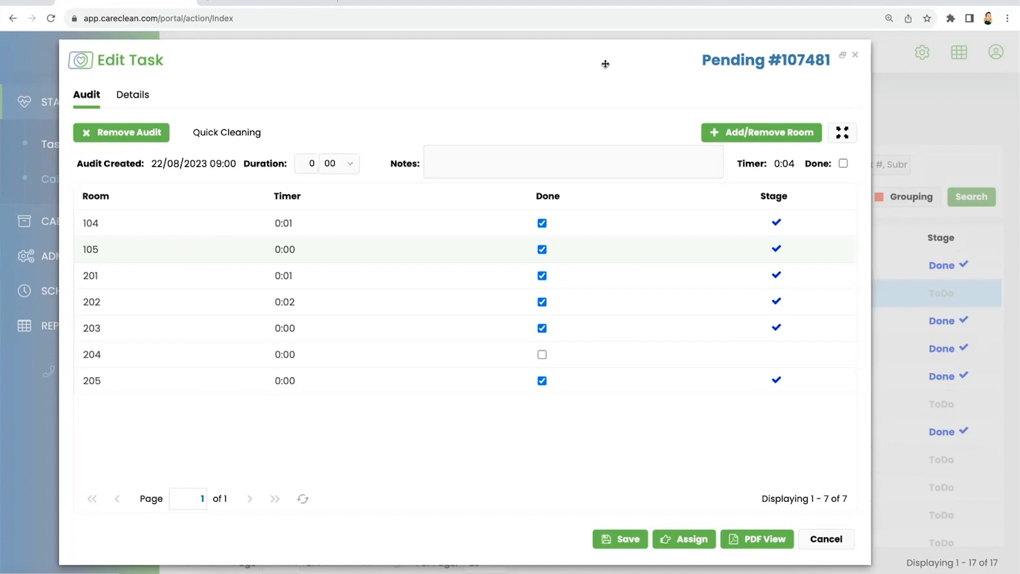
- Remove room 204 from the Quick Cleaning audit and add room 103
left_click(765, 136)
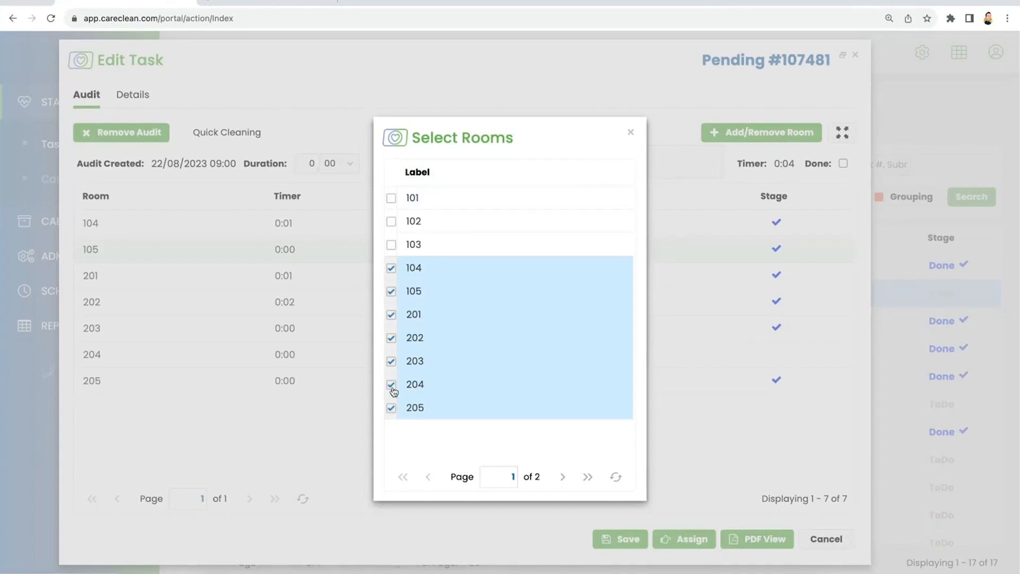
left_click(392, 388)
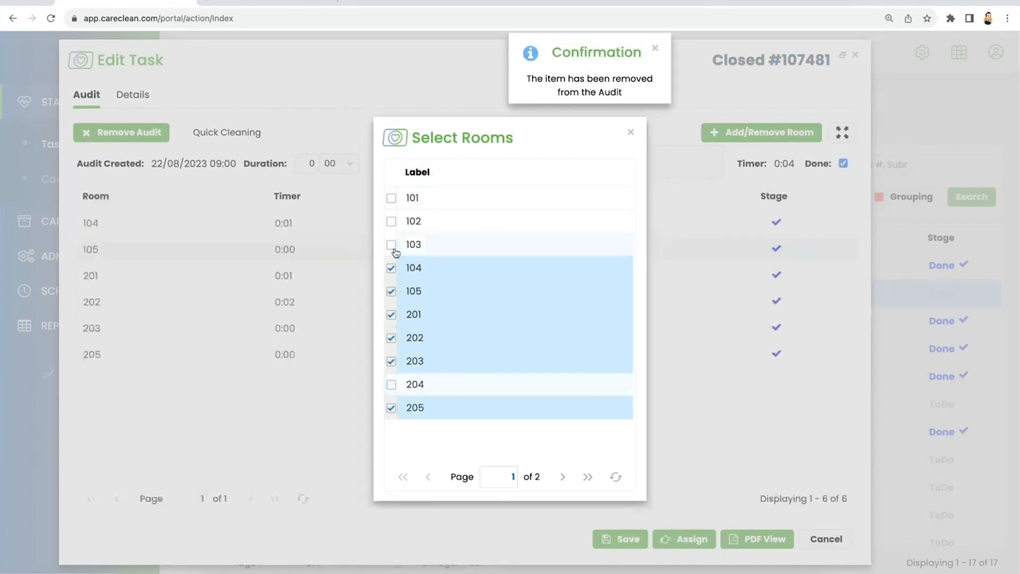
left_click(392, 246)
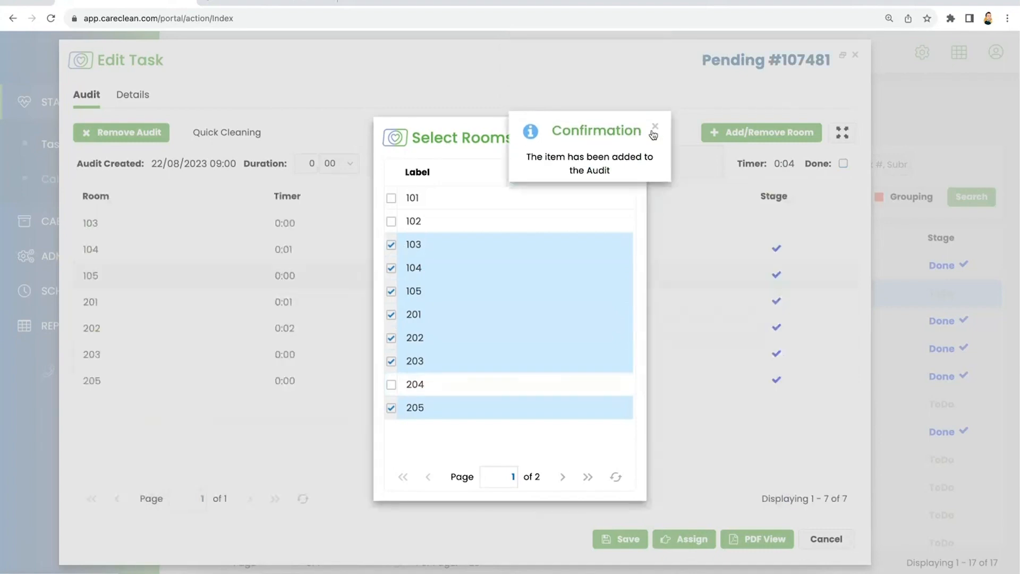
left_click(655, 126)
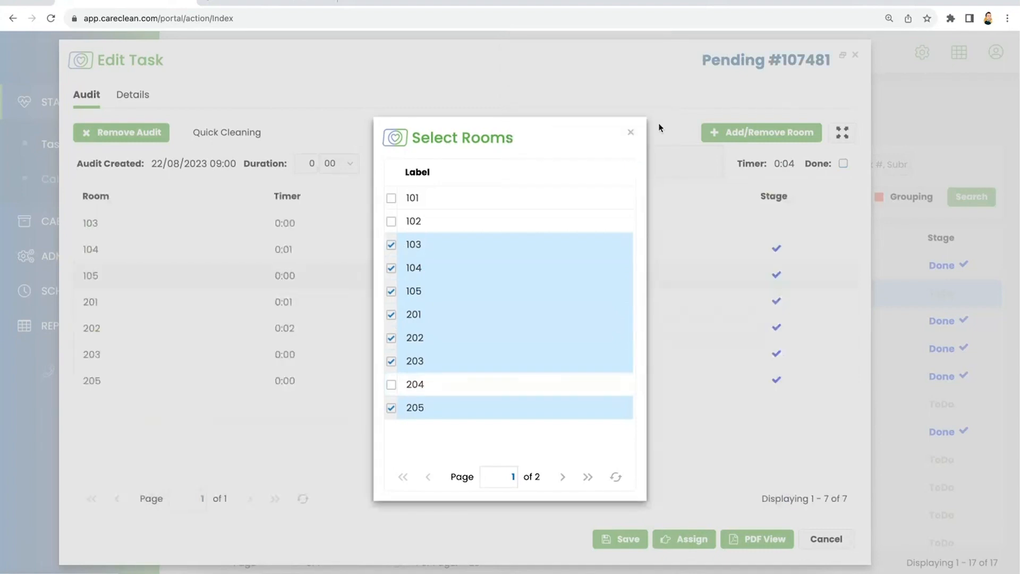
left_click(631, 136)
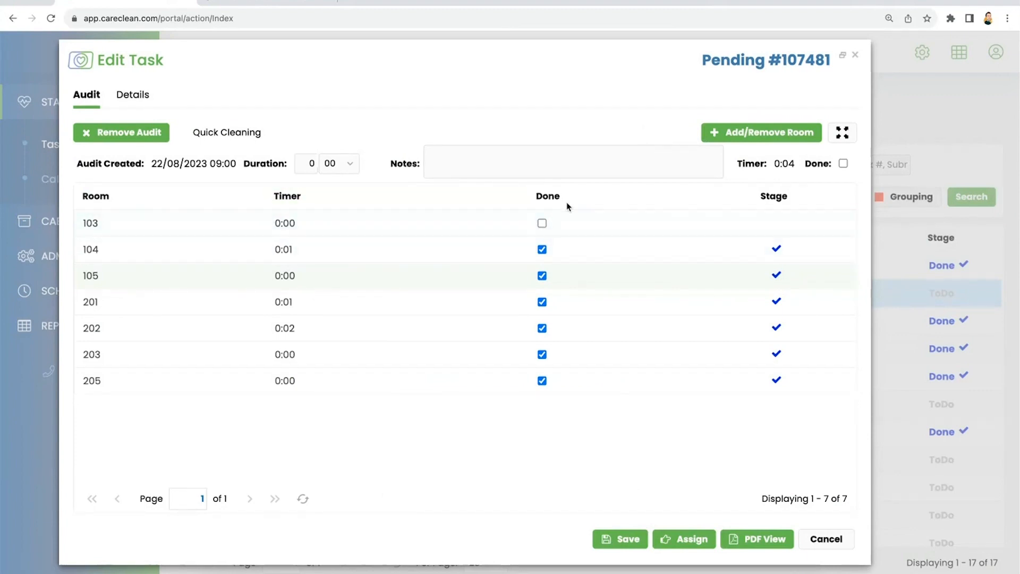
- Mark room 103 as done and save the Quick Cleaning task
left_click(542, 223)
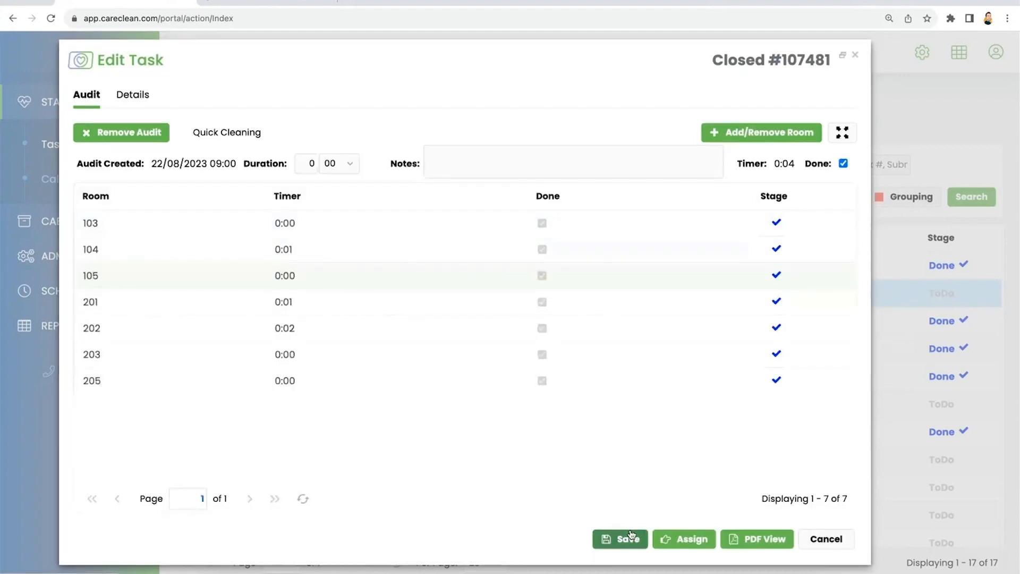
left_click(631, 536)
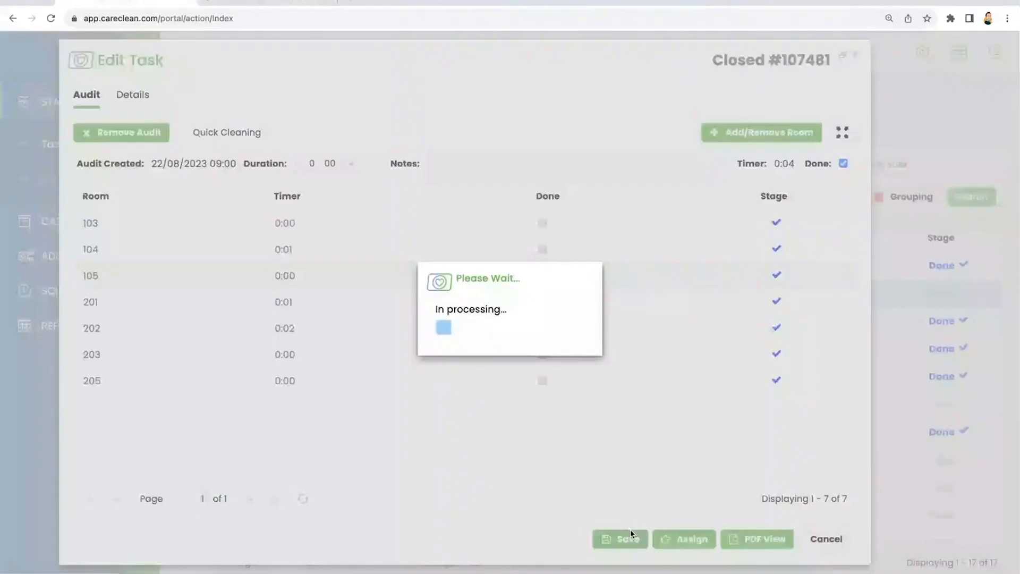